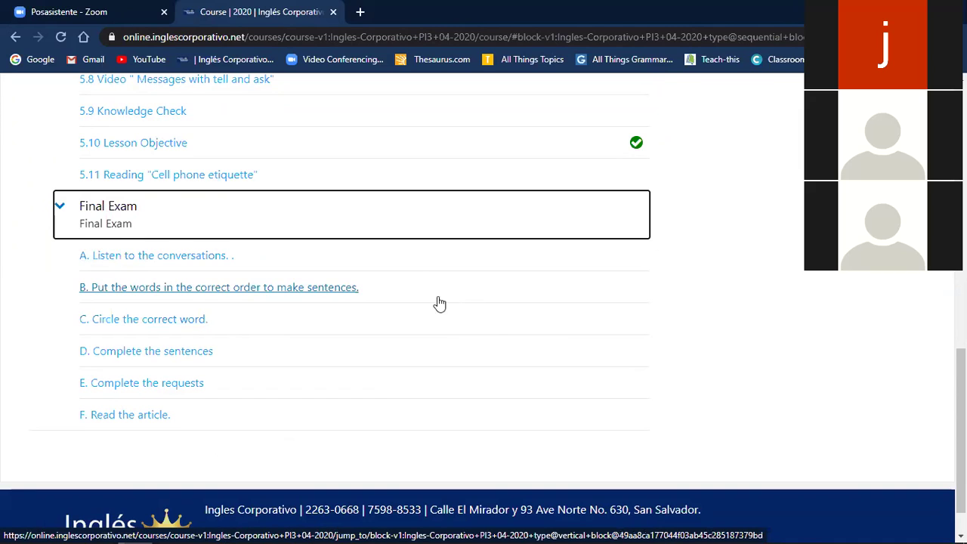
Step: Open part B of the Final Exam, "Put the words in the correct order to make sentences.", at its first question
click(195, 291)
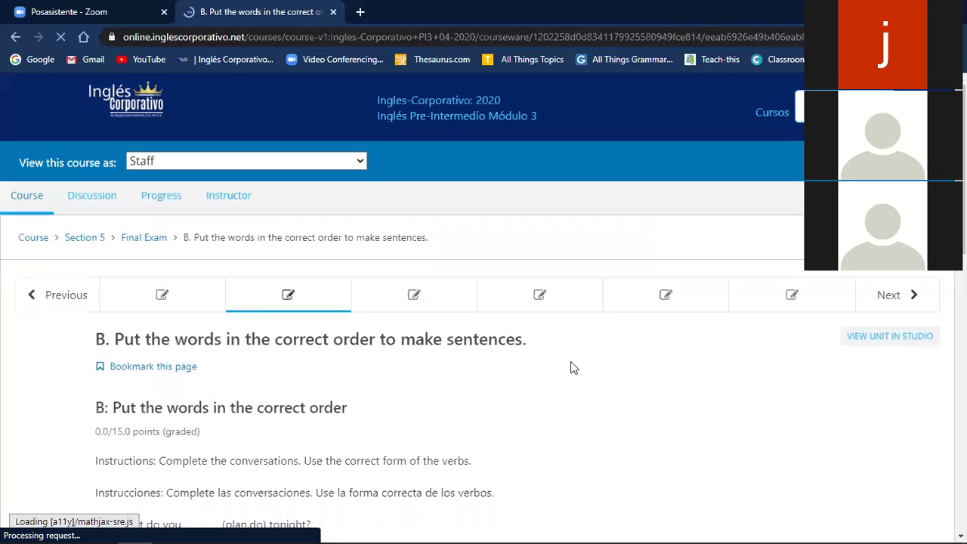
scroll(582, 372, down, 2)
scroll(581, 372, down, 1)
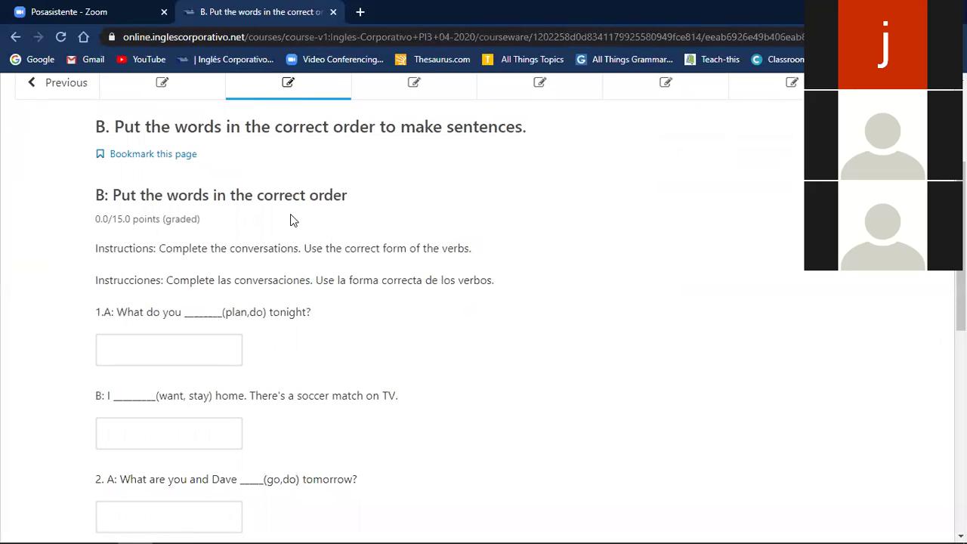
scroll(292, 219, down, 1)
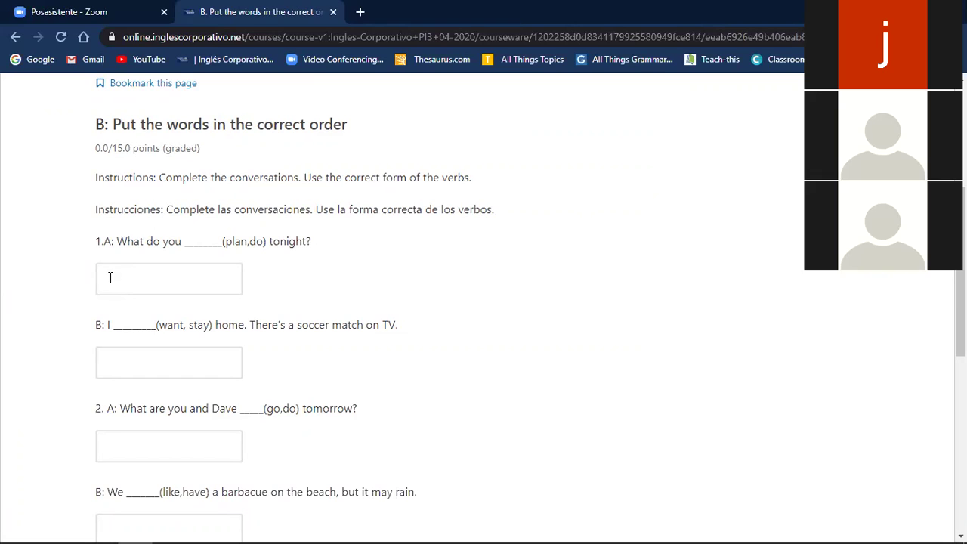
Step: Answer question 1 with "plan to do" for A and "want to stay" for B
click(108, 278)
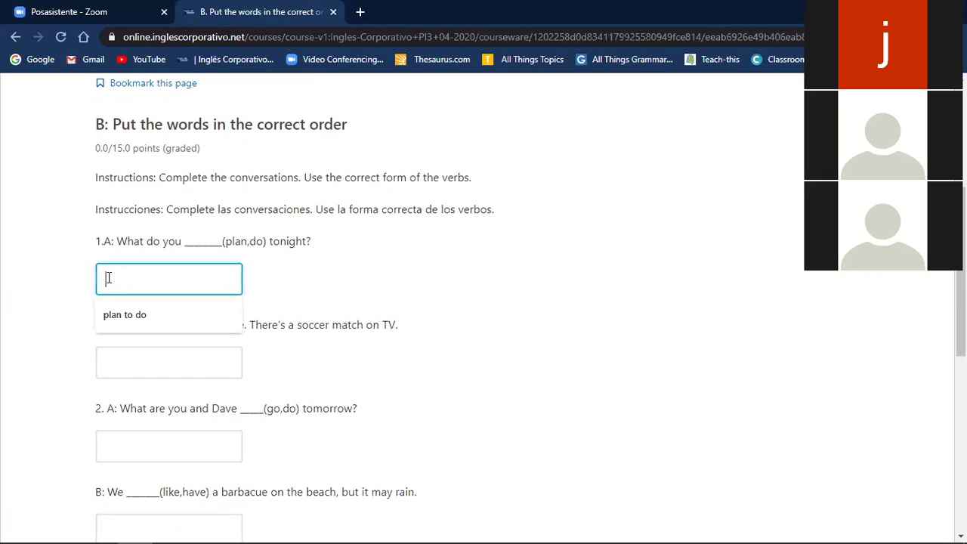
click(273, 285)
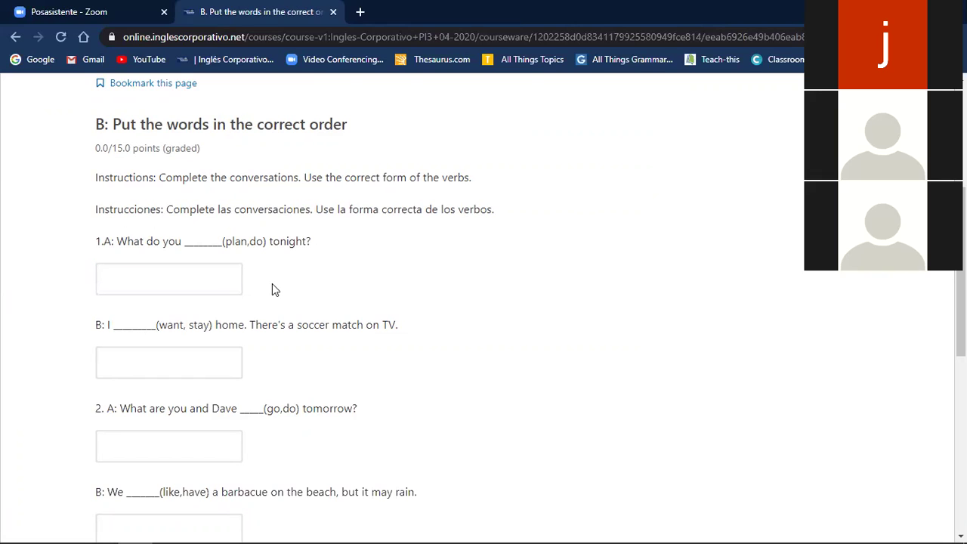
click(119, 284)
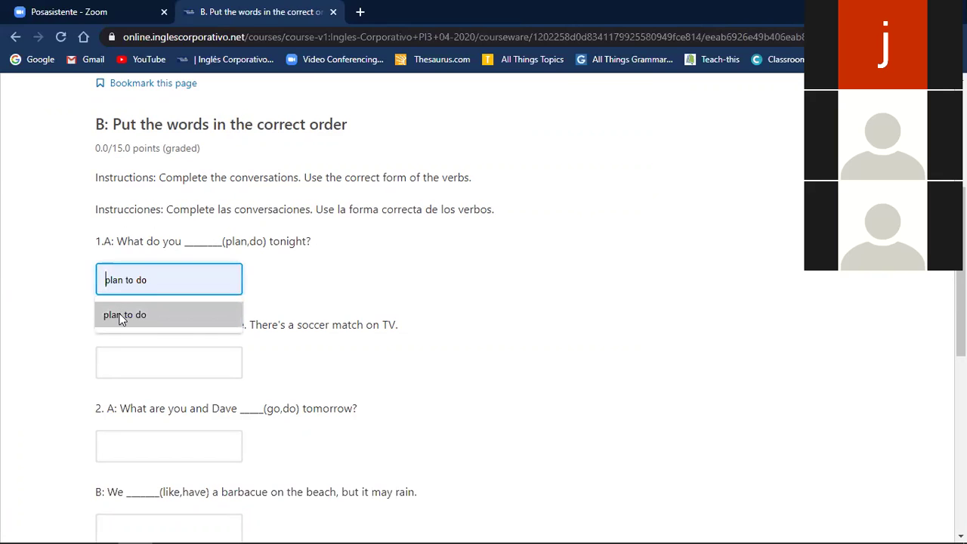
click(120, 316)
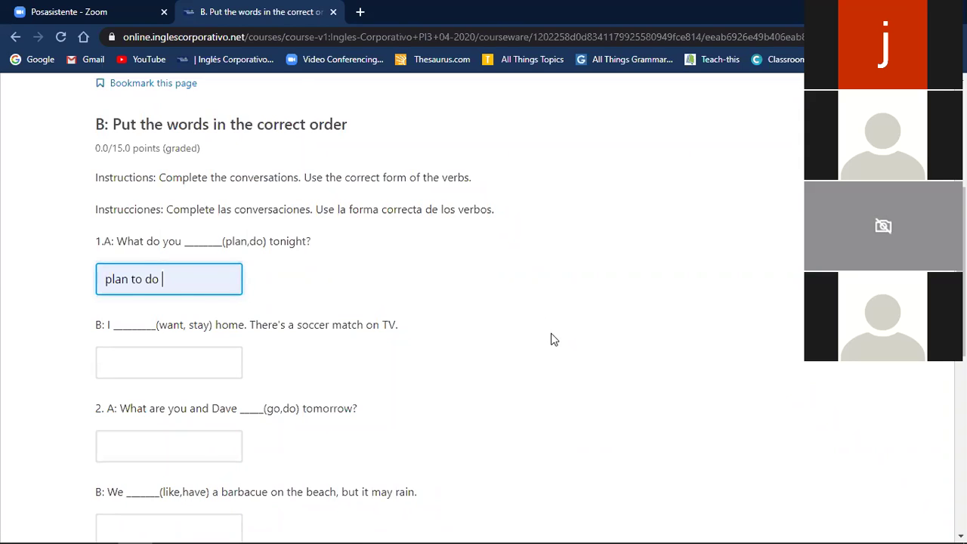
scroll(552, 340, down, 1)
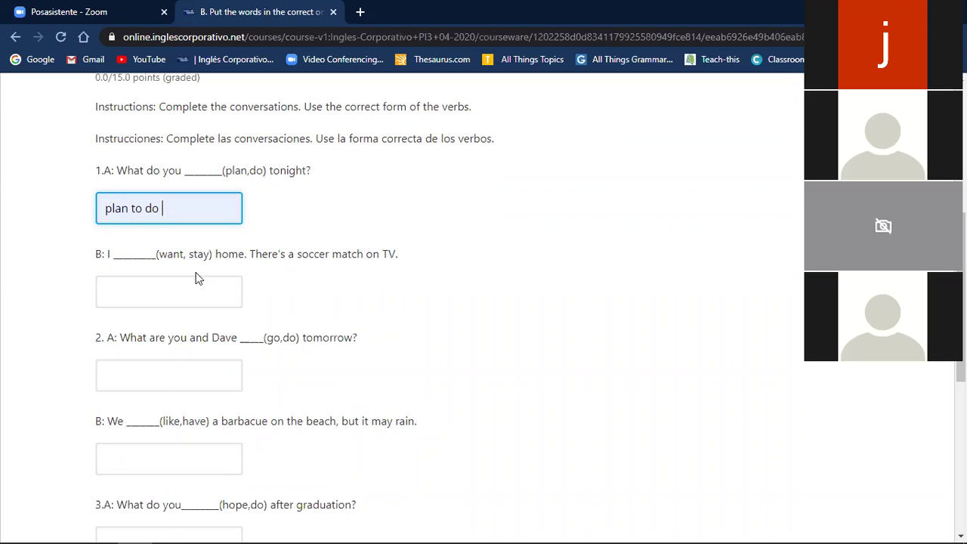
click(111, 294)
click(139, 322)
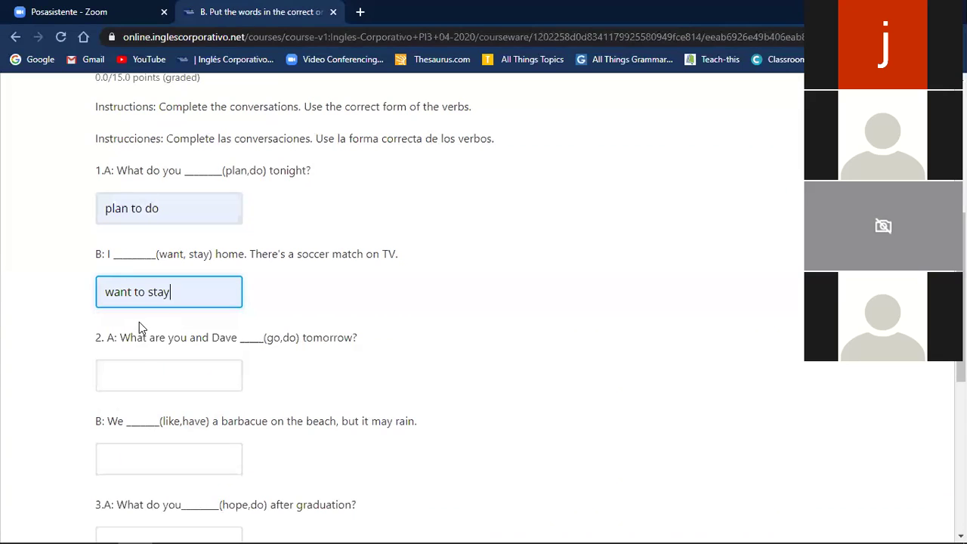
Step: Fill in the blank about Dave's plans in question 2A with "going to do"
scroll(466, 321, down, 1)
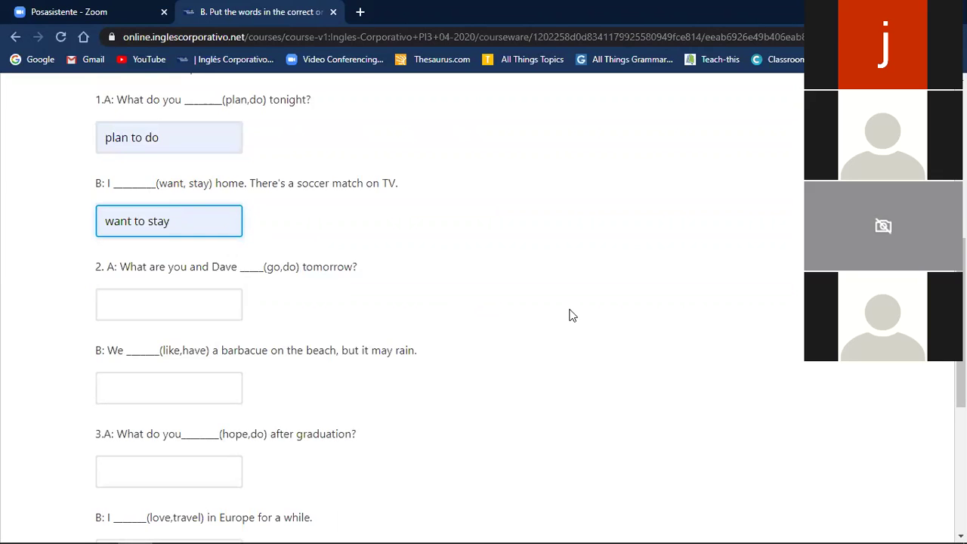
scroll(572, 315, up, 1)
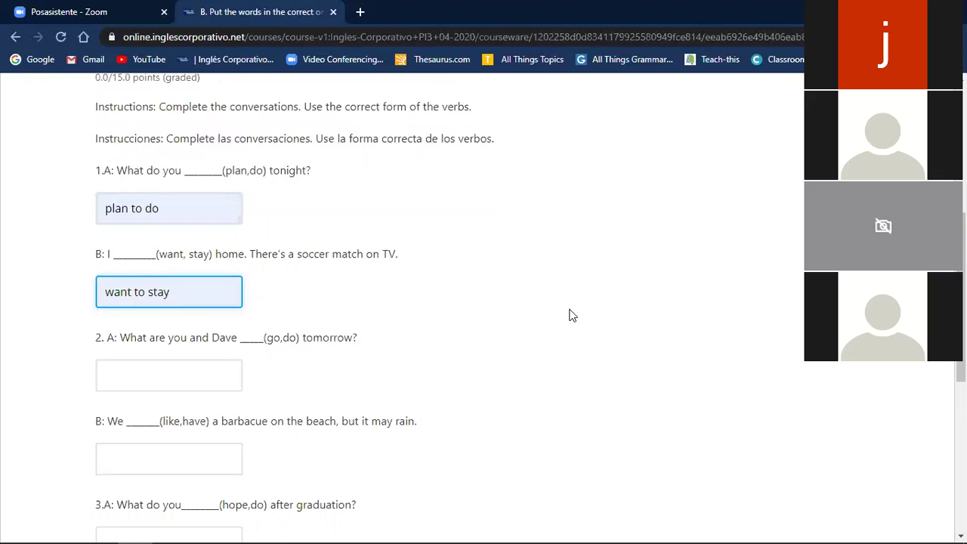
scroll(572, 315, down, 2)
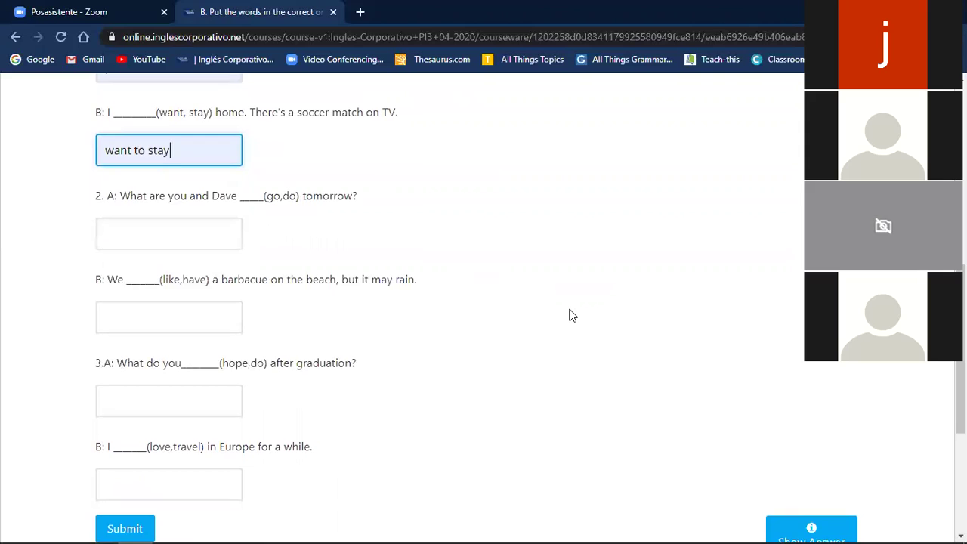
scroll(572, 315, down, 1)
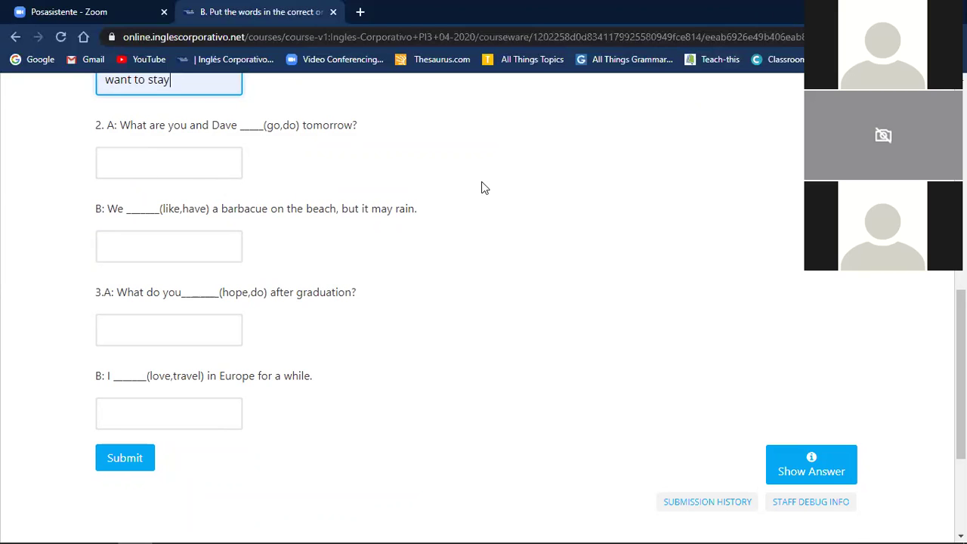
scroll(484, 188, up, 1)
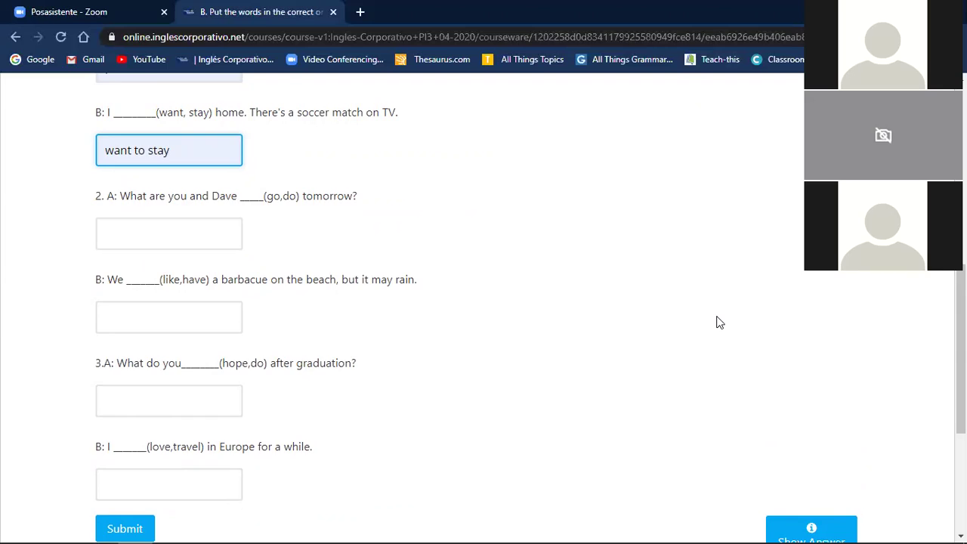
scroll(718, 323, up, 2)
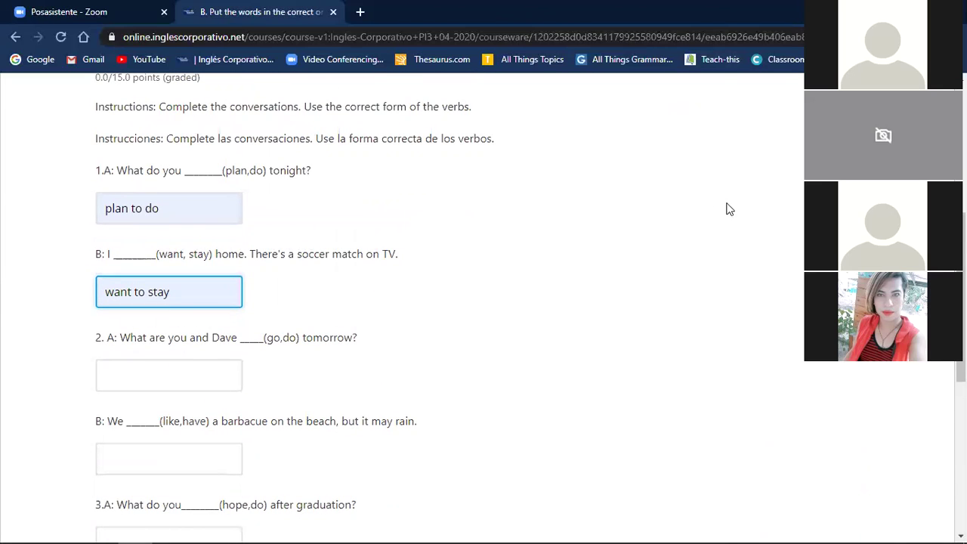
scroll(684, 228, down, 1)
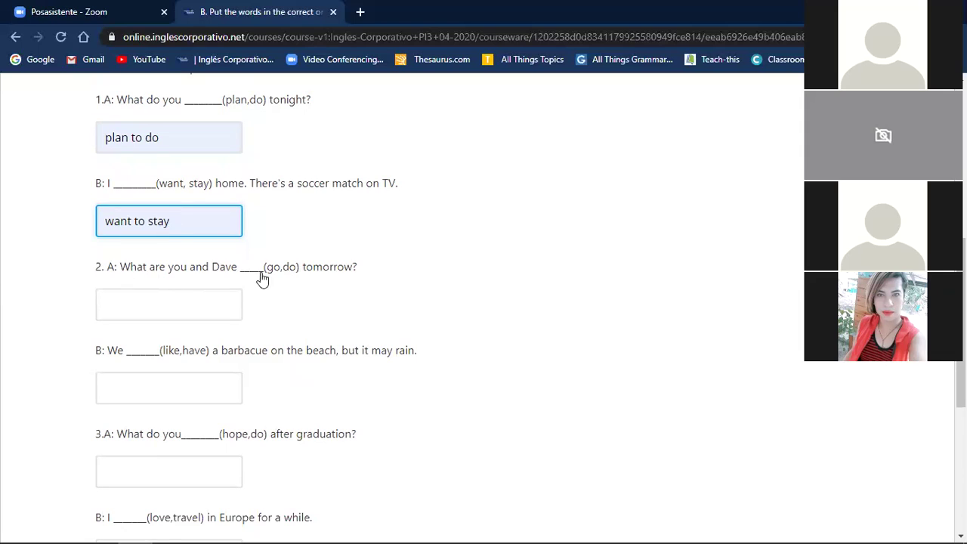
click(114, 305)
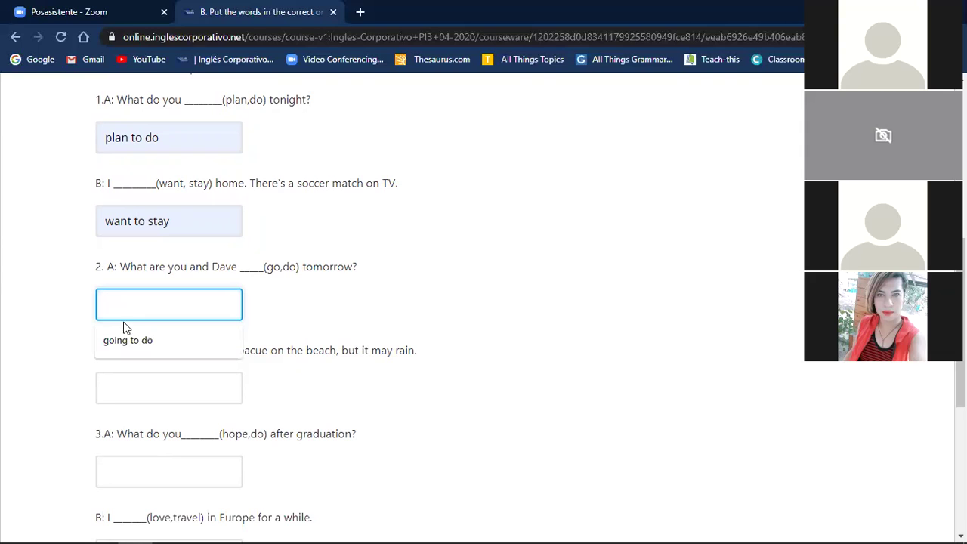
click(132, 350)
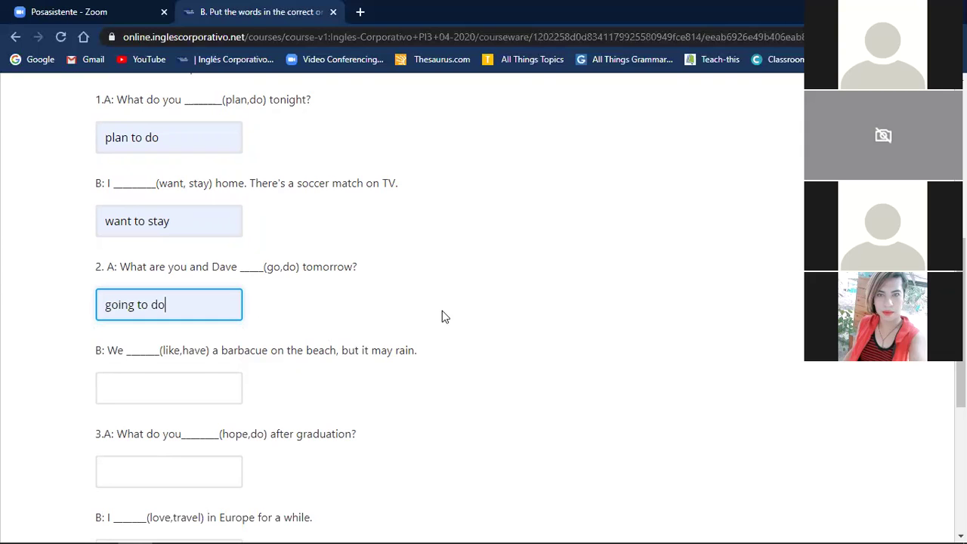
Step: Fill in the barbecue sentence in question 2B with "would like to have"
scroll(442, 318, down, 1)
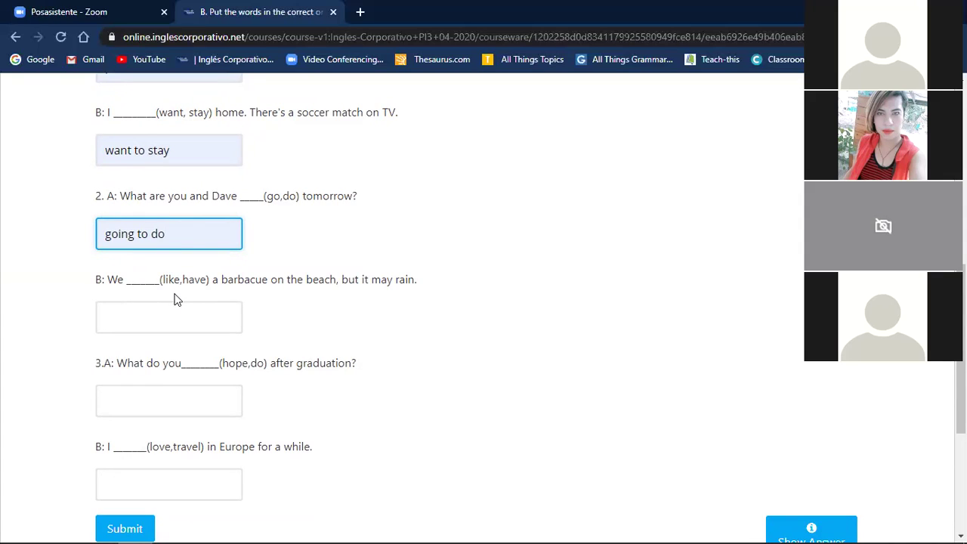
click(131, 315)
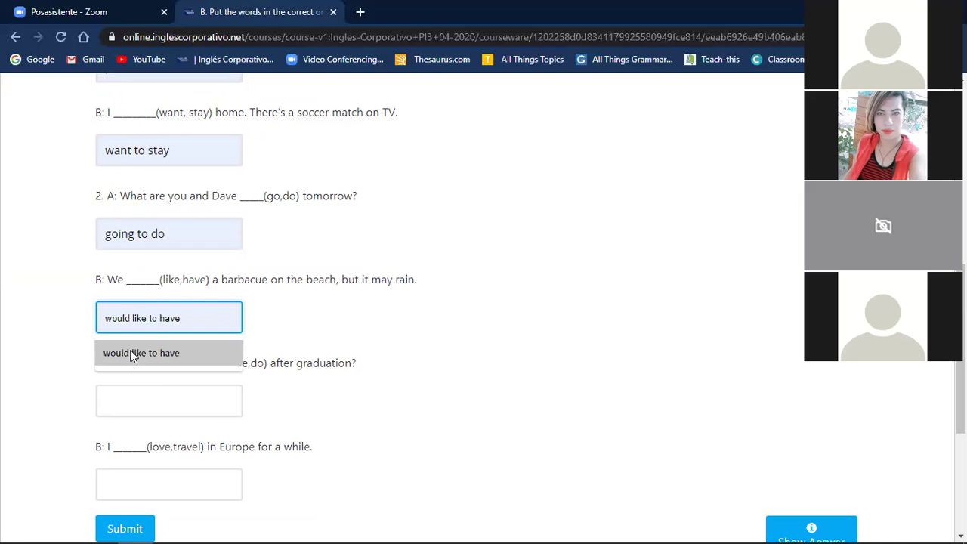
click(131, 353)
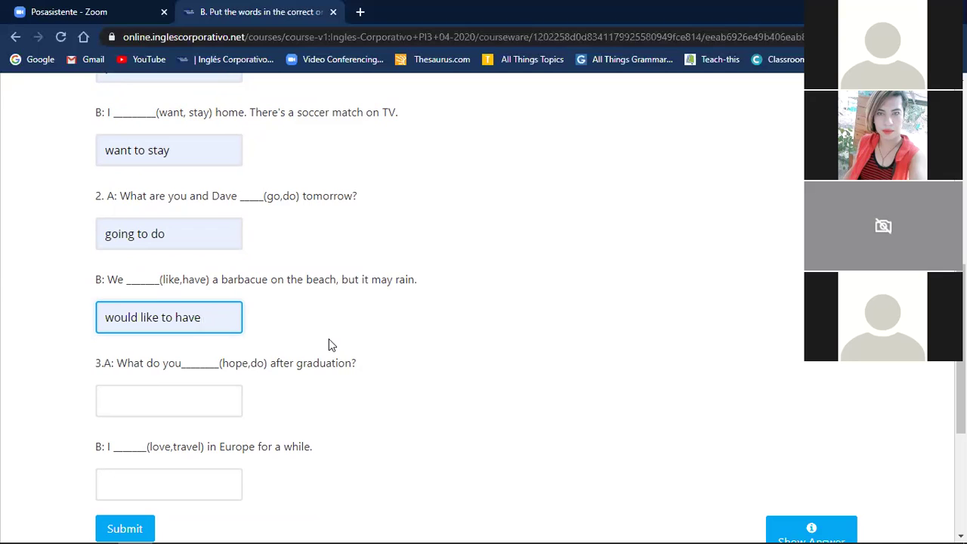
Step: Contract "would" in the 2B answer so that it reads "'d like to have"
key(Left)
key(Left)
key(Left)
key(Left)
key(Left)
key(Left)
key(Left)
key(Left)
key(Left)
key(Left)
key(Left)
key(Left)
key(Left)
key(Left)
key(BackSpace)
key(BackSpace)
key(BackSpace)
key(BackSpace)
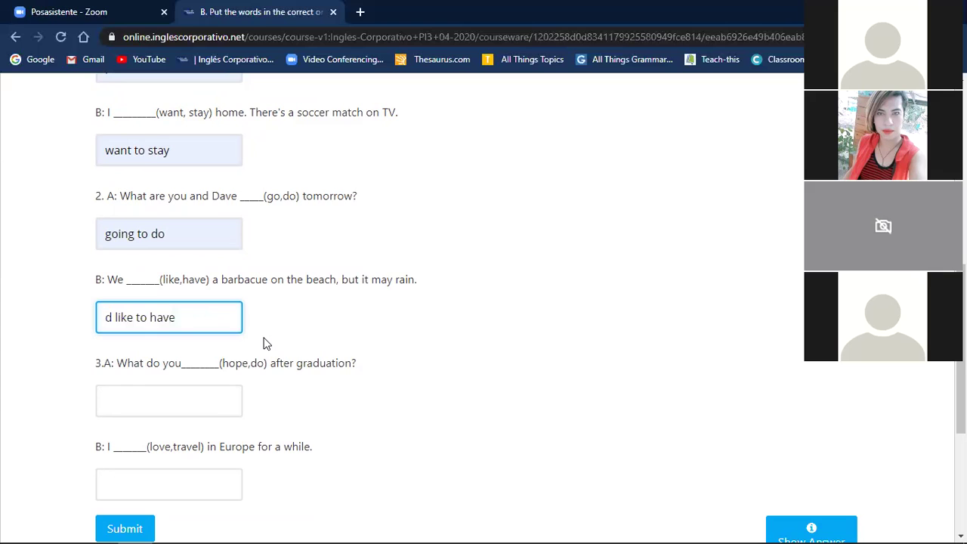
text(I)
key(BackSpace)
text(')
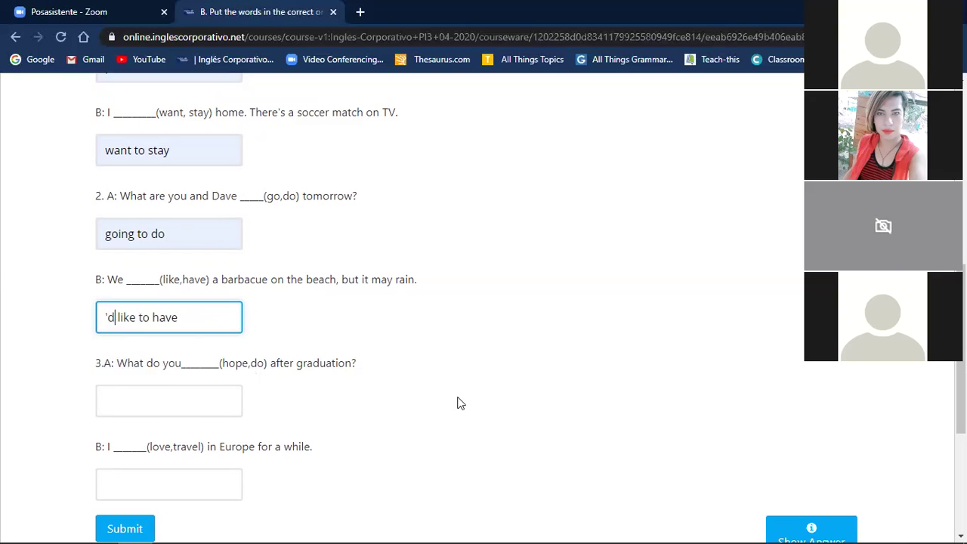
Step: Answer question 3 with "hope to do" for A and "'d love to travel" for B
scroll(457, 403, down, 1)
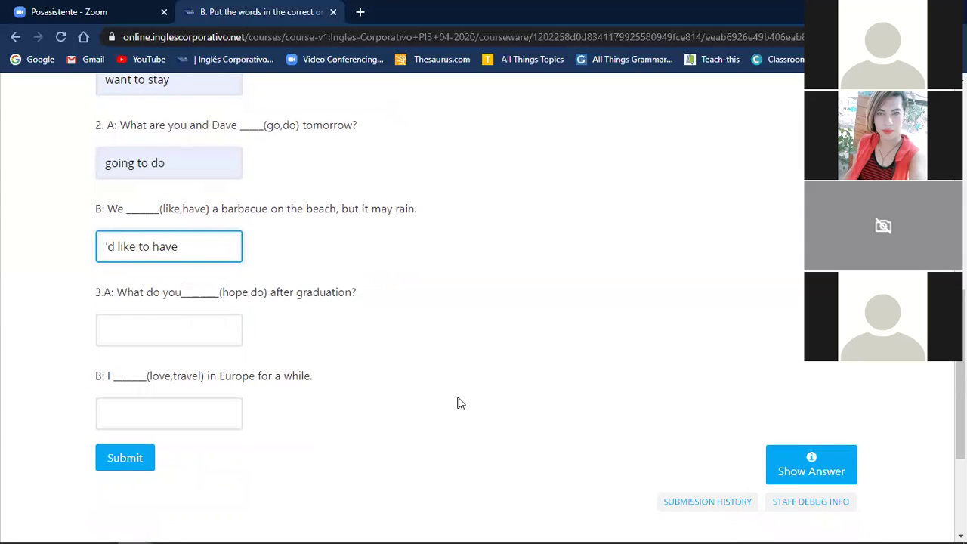
click(131, 334)
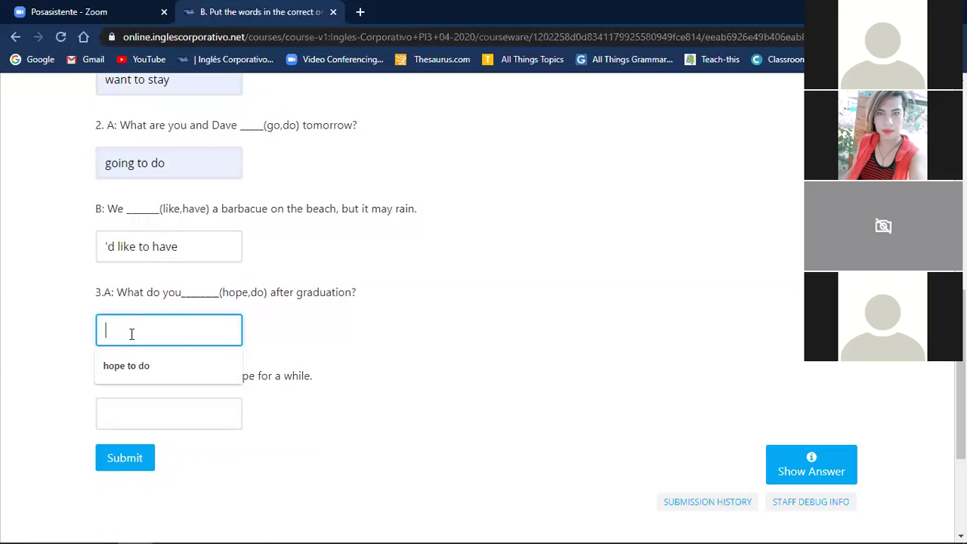
click(131, 362)
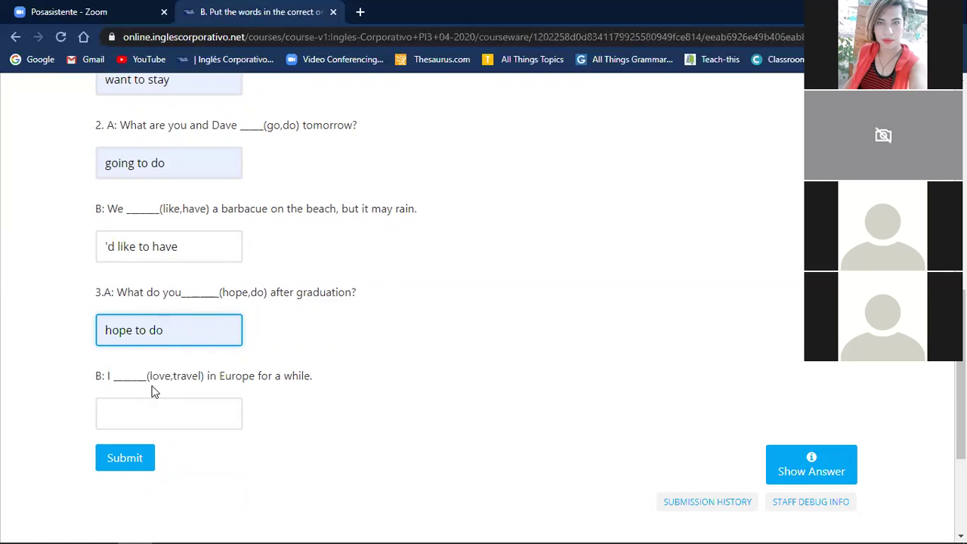
click(104, 414)
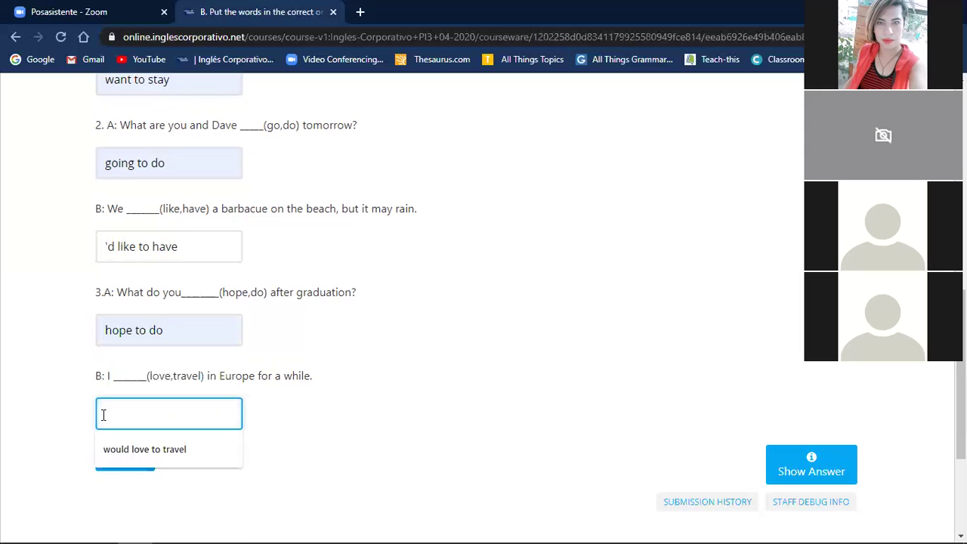
text('d)
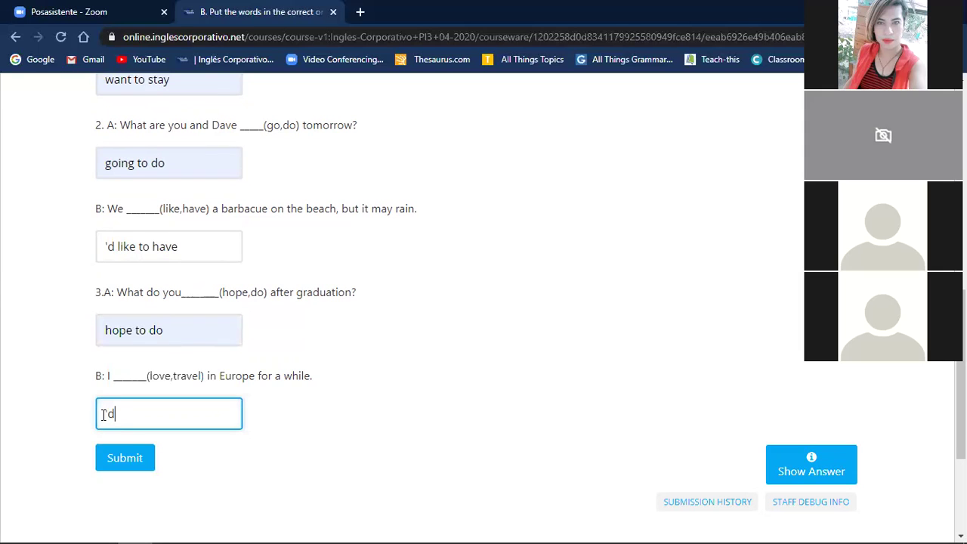
text( love to travel)
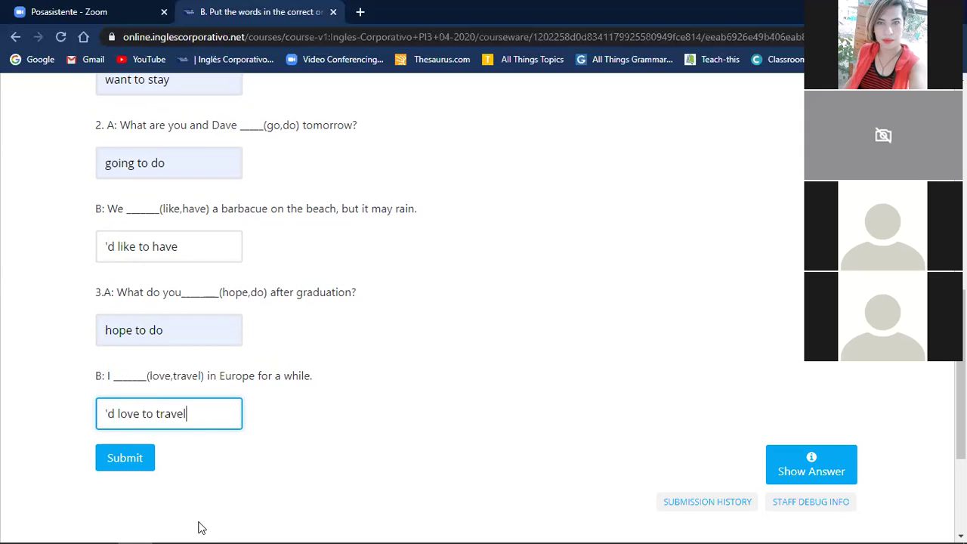
click(281, 420)
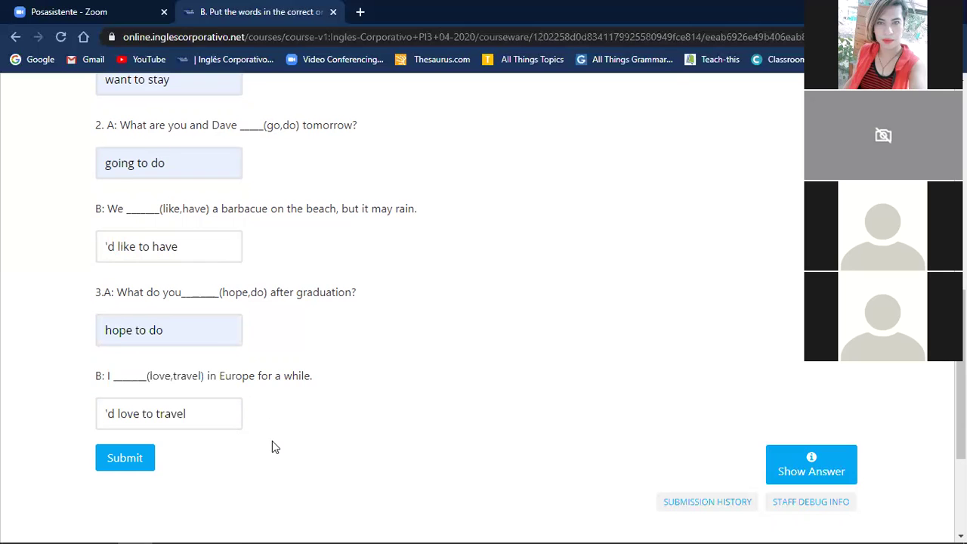
Step: Submit the part B answers and go on to the questions of part C, "Circle the correct word."
click(118, 462)
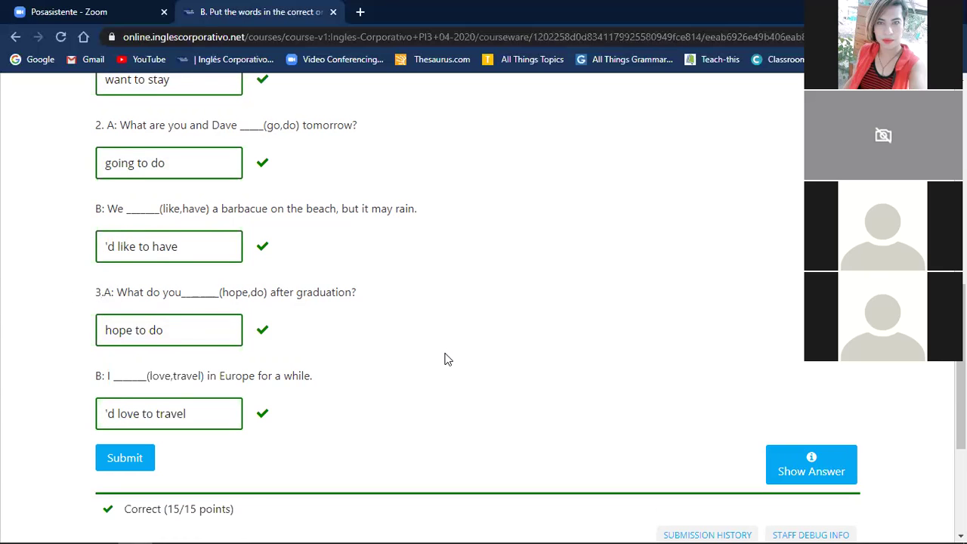
scroll(446, 359, down, 2)
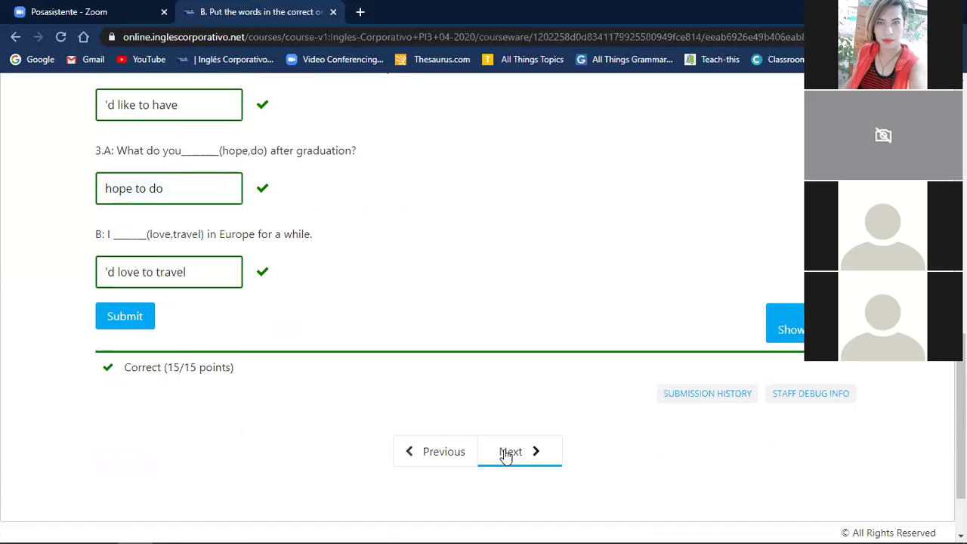
click(506, 453)
scroll(491, 438, down, 2)
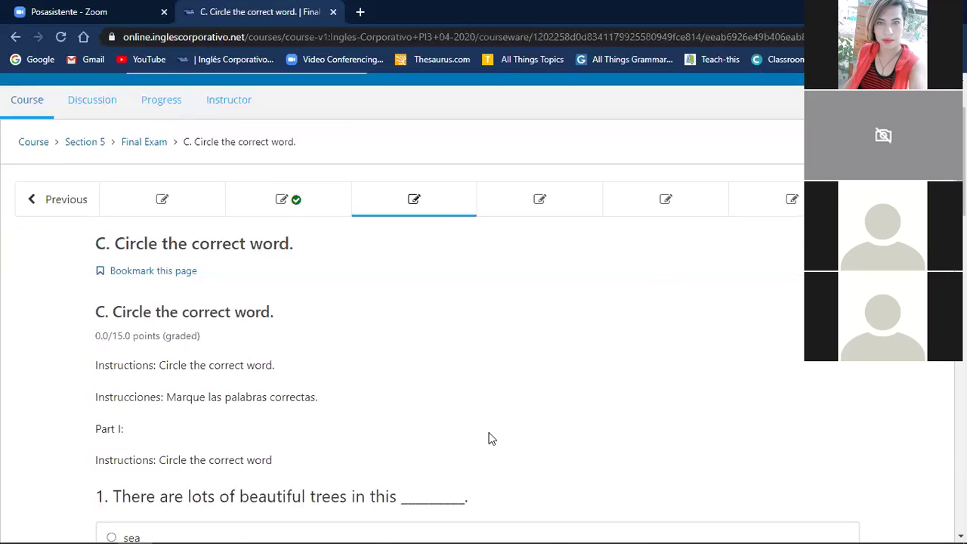
scroll(522, 400, down, 3)
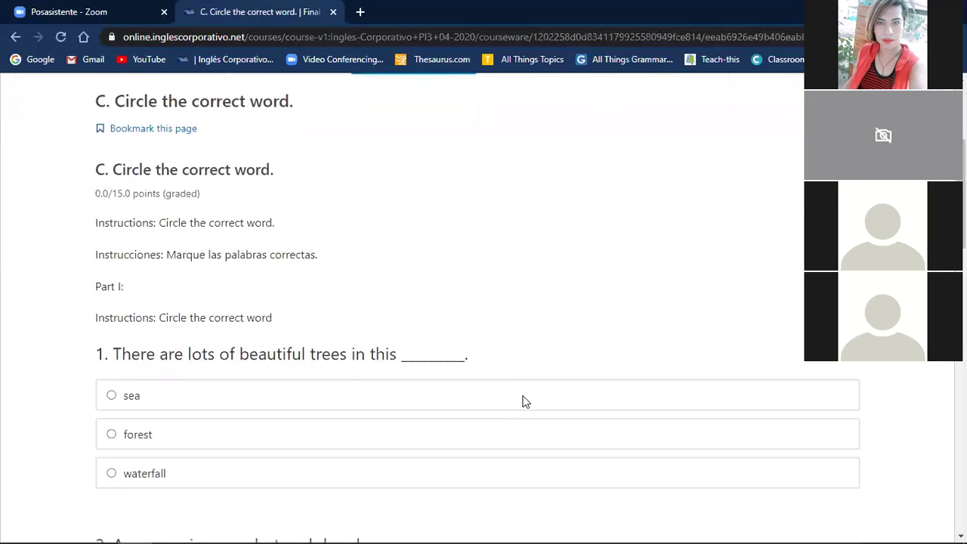
scroll(522, 401, down, 1)
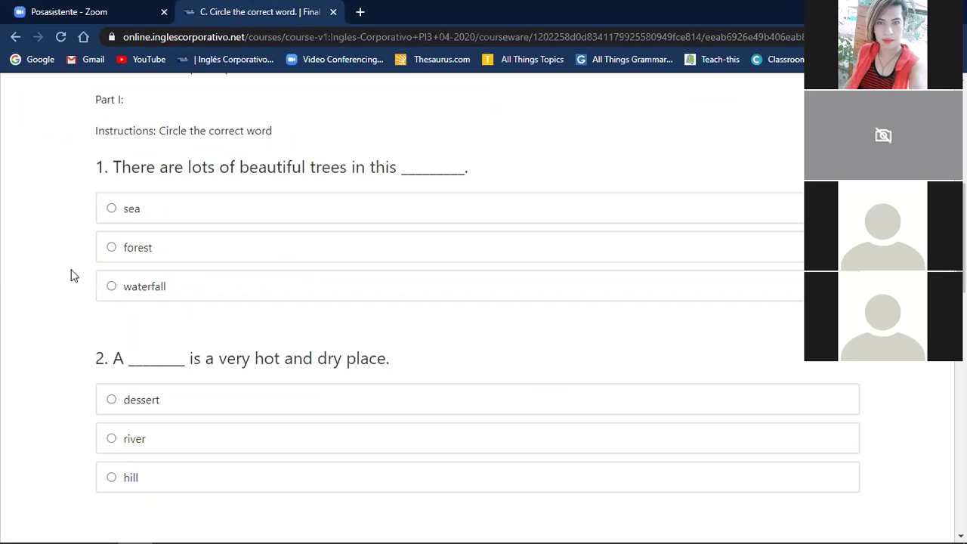
Step: Answer the three Part I questions with "forest", "dessert" and "mountain", and go on to the Part II questions
click(112, 249)
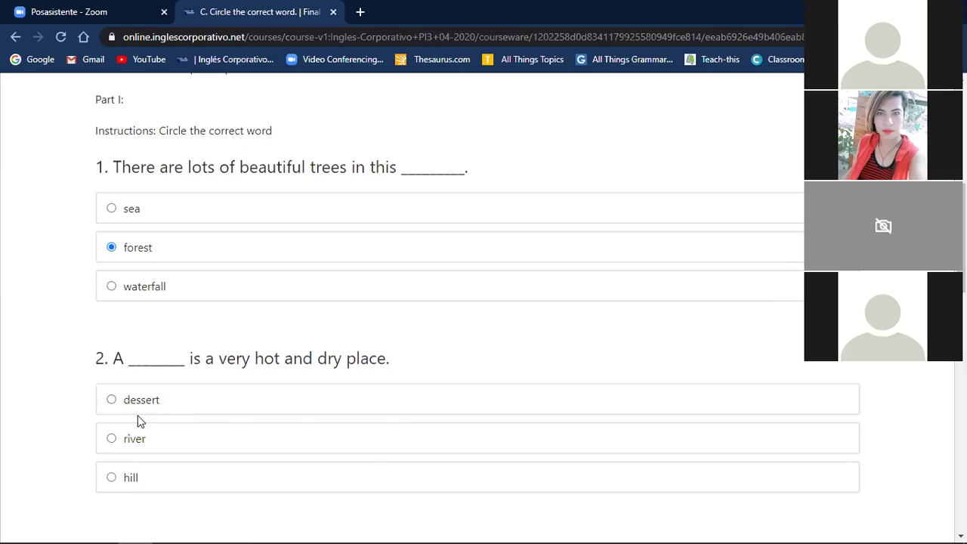
click(111, 400)
scroll(484, 302, down, 4)
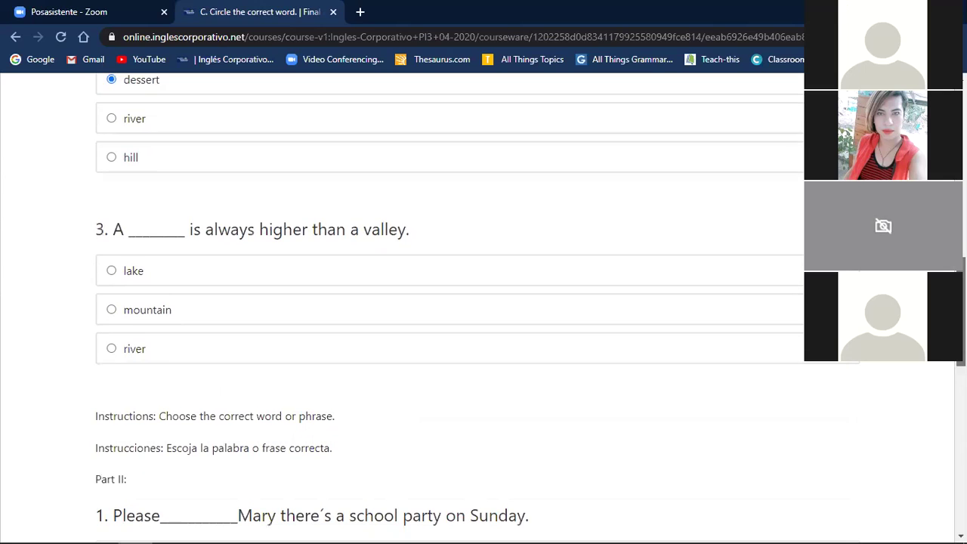
scroll(484, 302, down, 1)
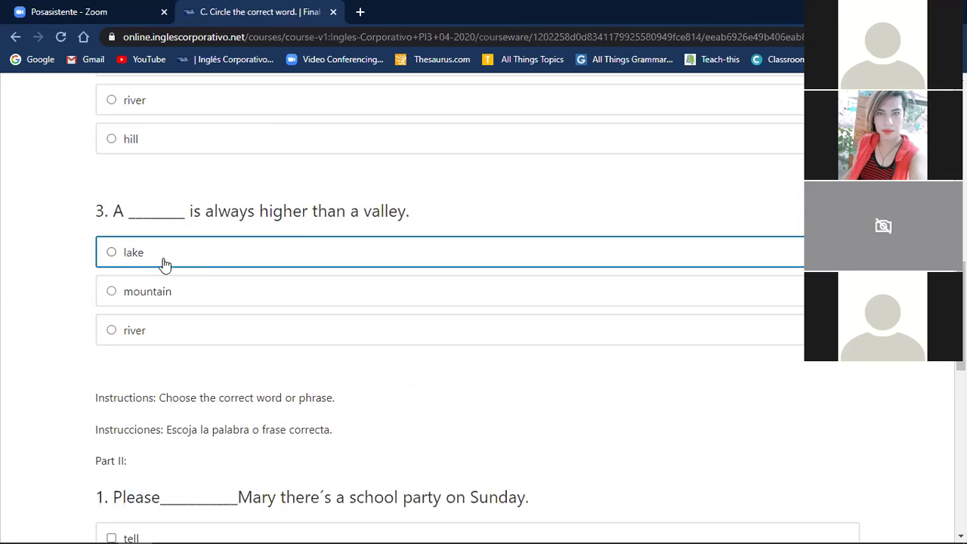
click(112, 292)
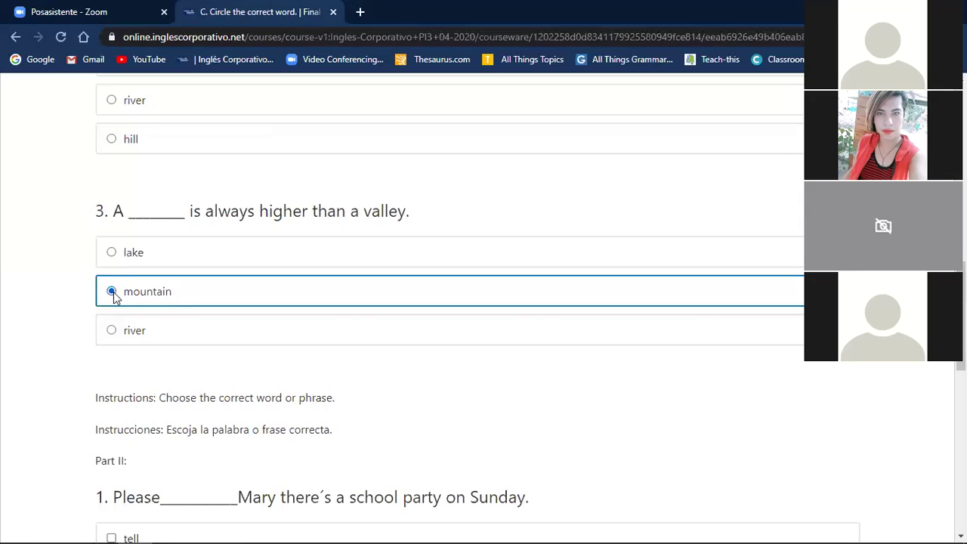
scroll(42, 348, down, 3)
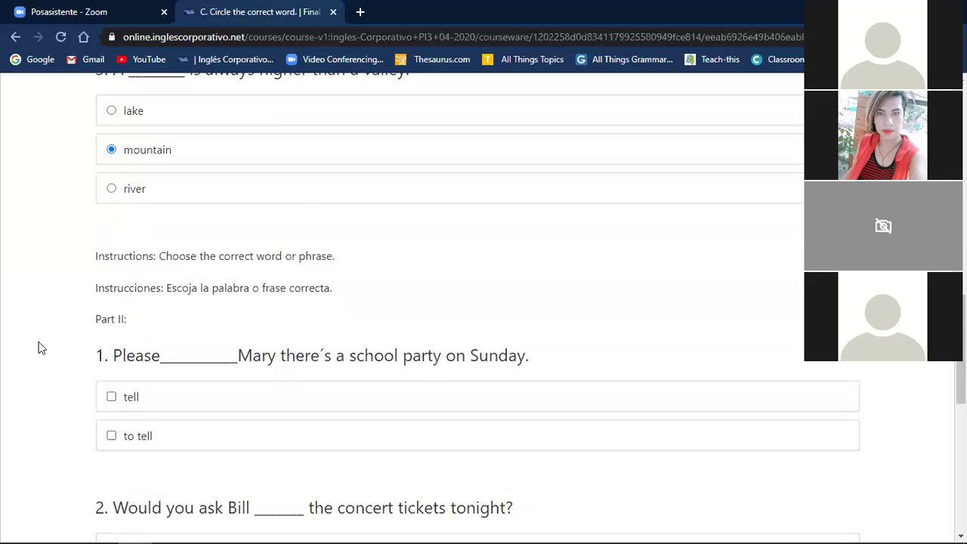
scroll(41, 348, down, 2)
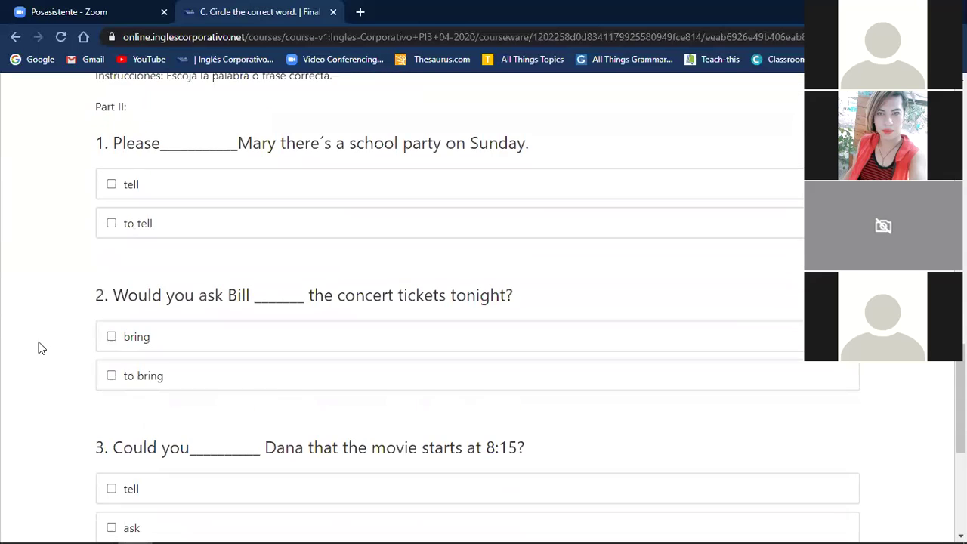